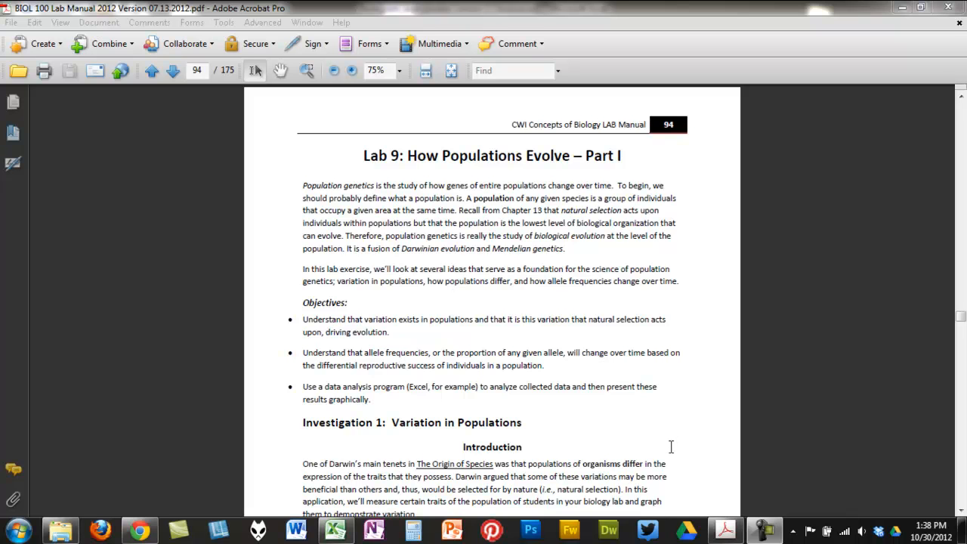
Switch to Excel with the histogram_exampledata workbook and start the Histogram tool from the data analysis tools
click(335, 531)
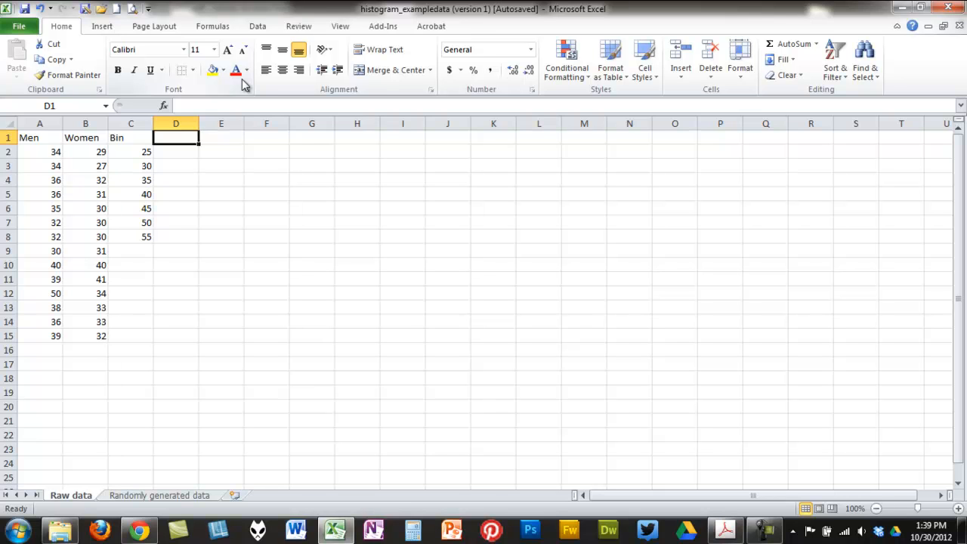
click(258, 28)
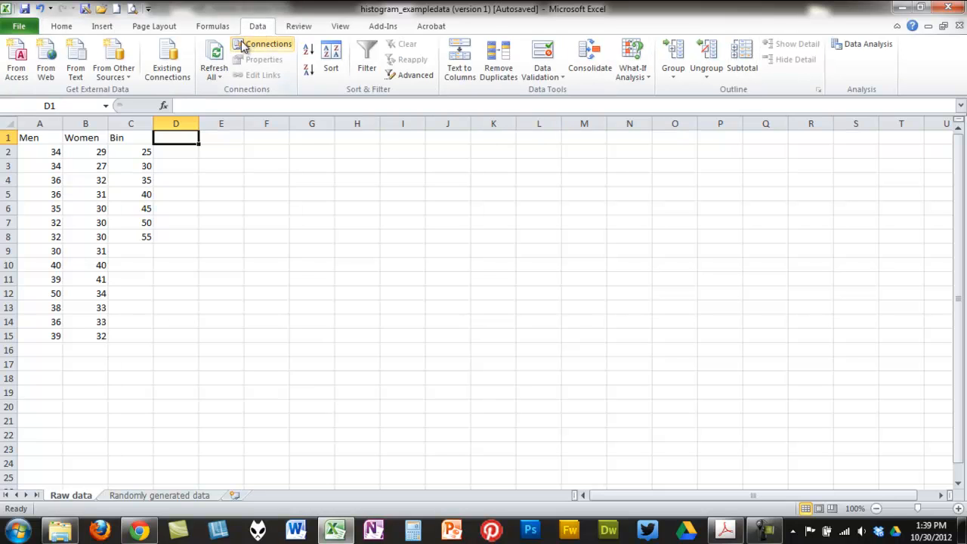
click(854, 45)
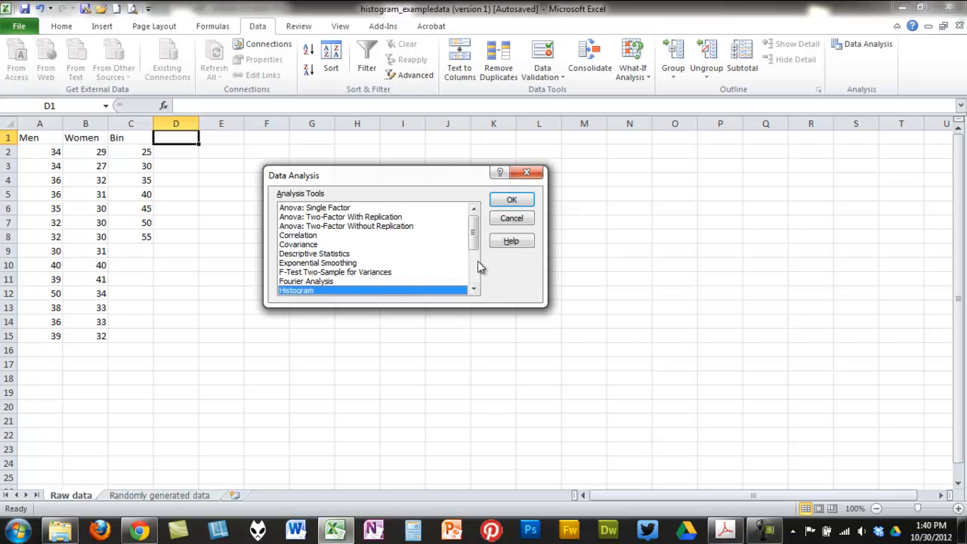
click(510, 199)
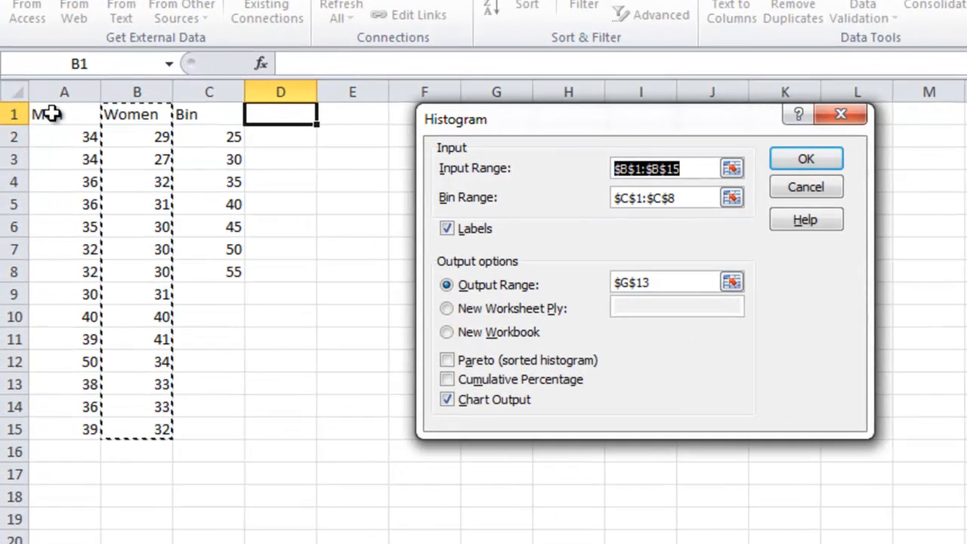
Generate a histogram of the Men data in A1:A15 using bin range C1:C8, with the output starting at N1
drag(30, 137, 70, 430)
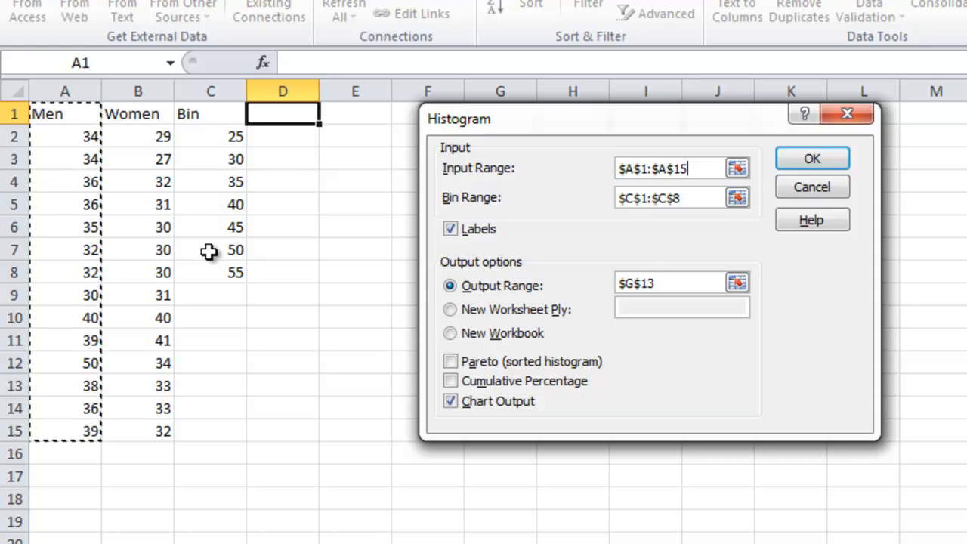
click(736, 197)
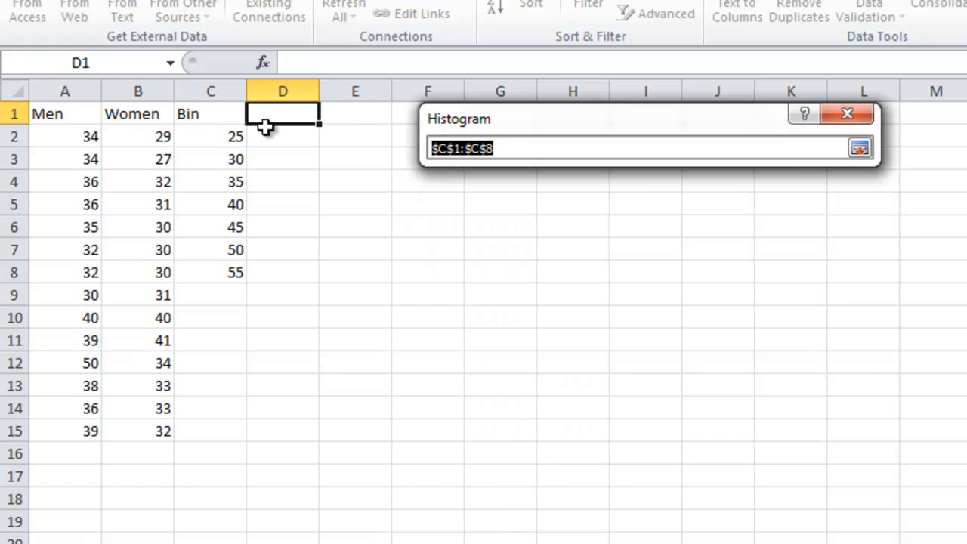
drag(207, 113, 226, 272)
click(858, 148)
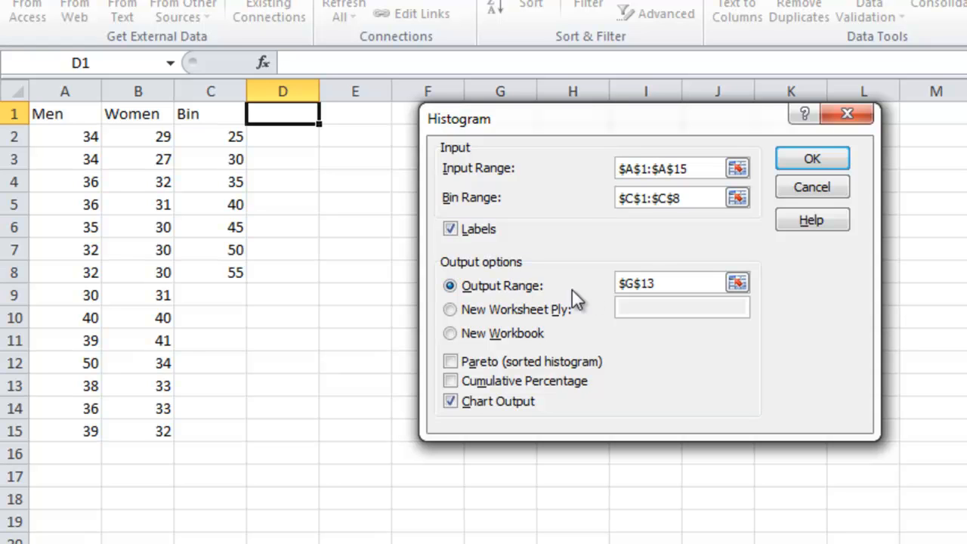
click(966, 114)
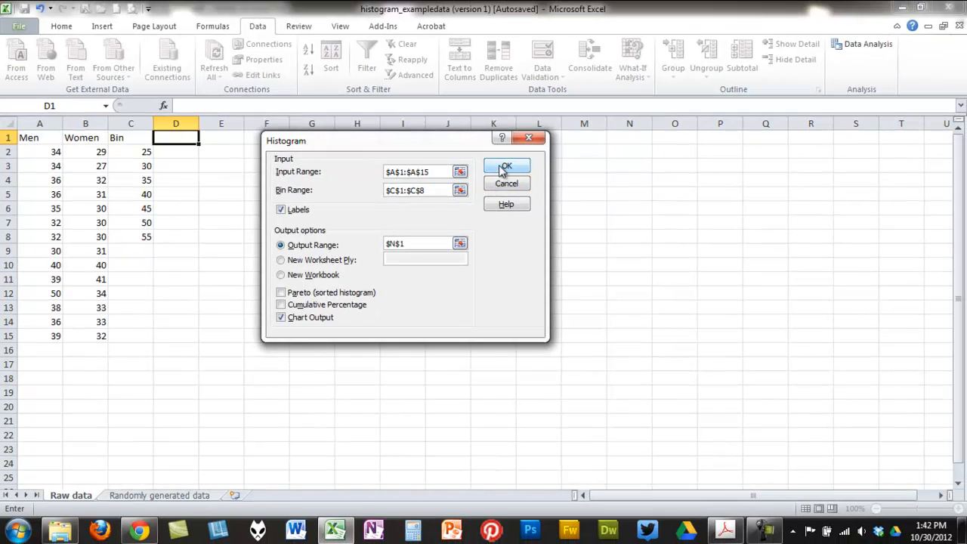
click(811, 158)
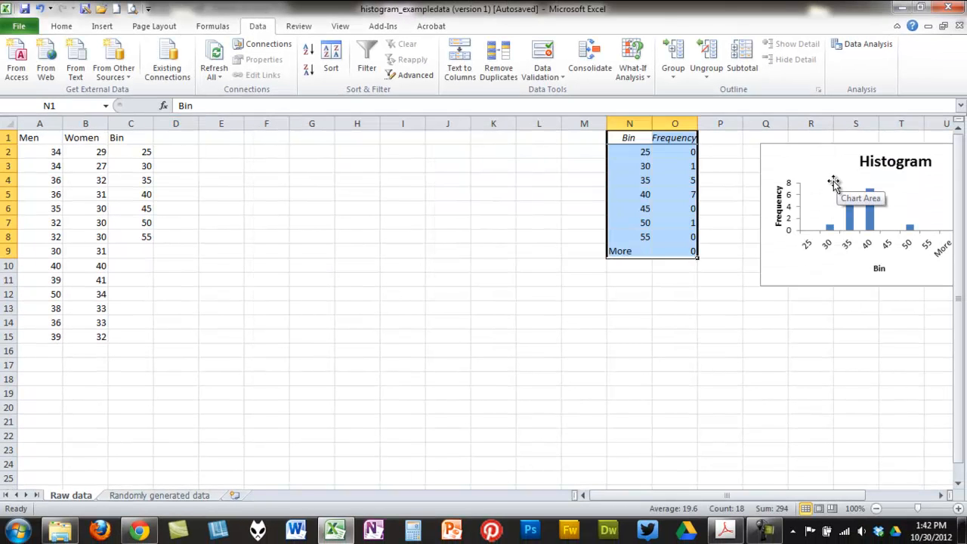
Move the histogram chart between the raw data and the frequency table, and clear the More row's bin and frequency cells
drag(831, 184, 340, 164)
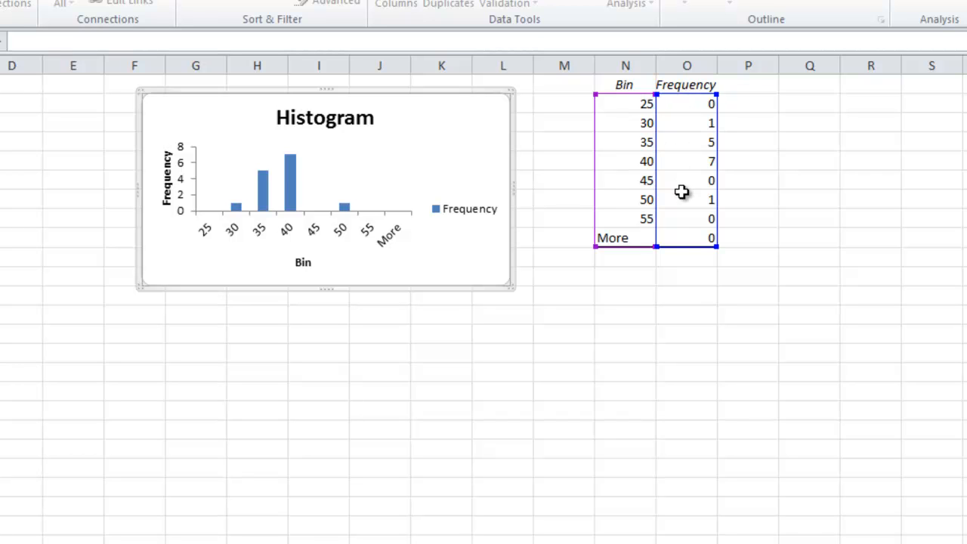
click(629, 238)
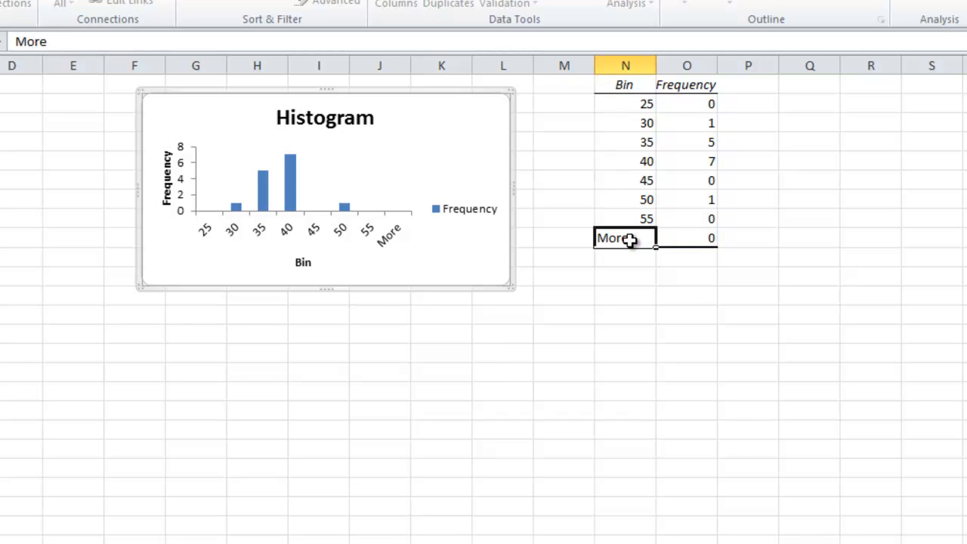
key(Delete)
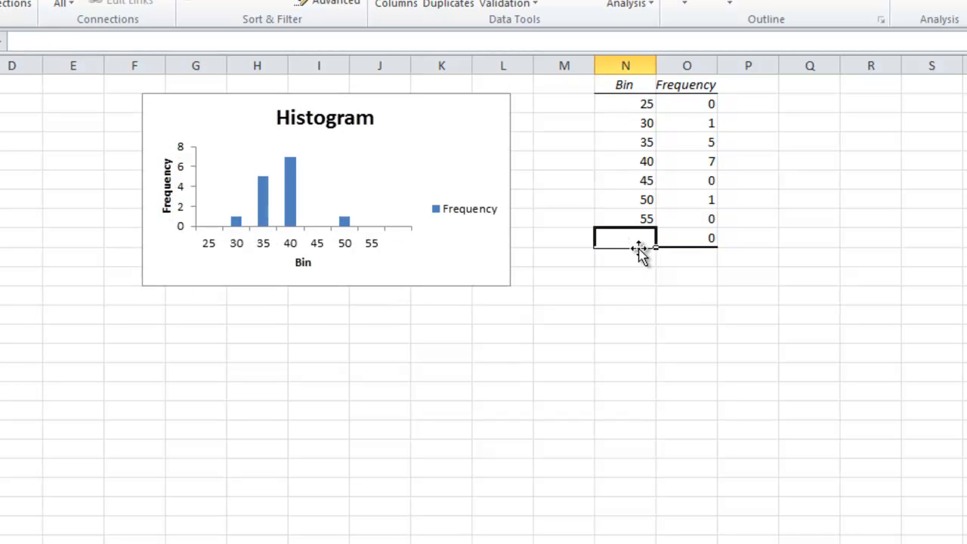
click(683, 242)
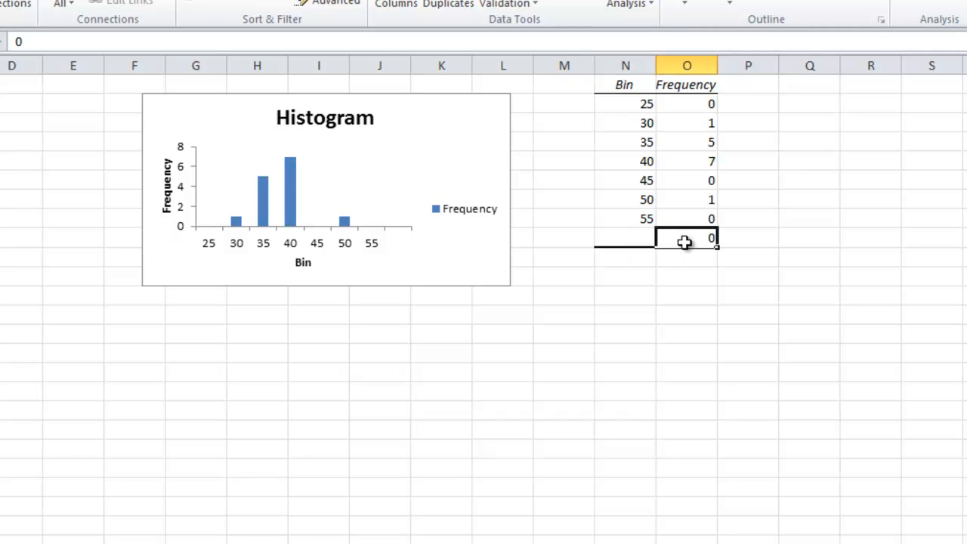
key(Delete)
click(664, 257)
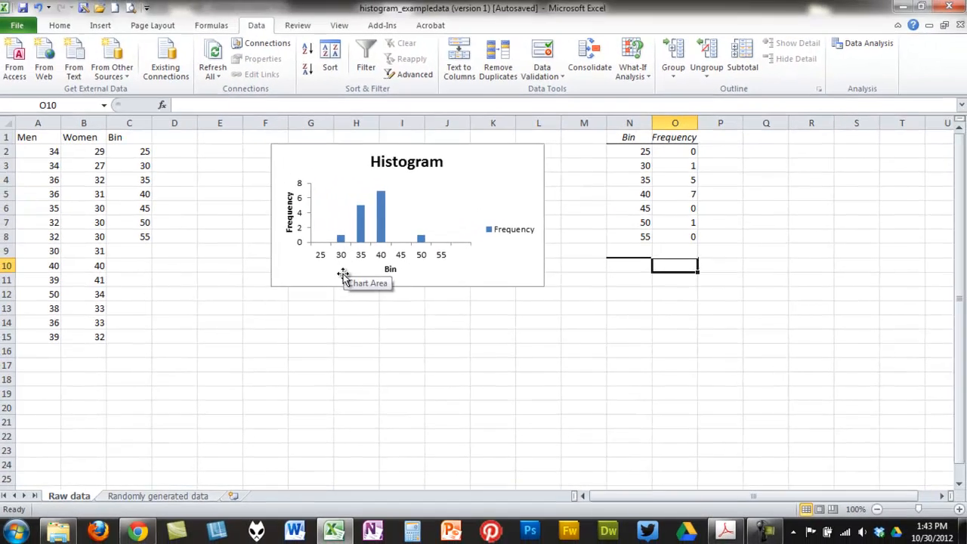
Enlarge the histogram chart to cover about D2 to L19 and rename its Frequency series to Men
click(198, 283)
drag(272, 285, 169, 398)
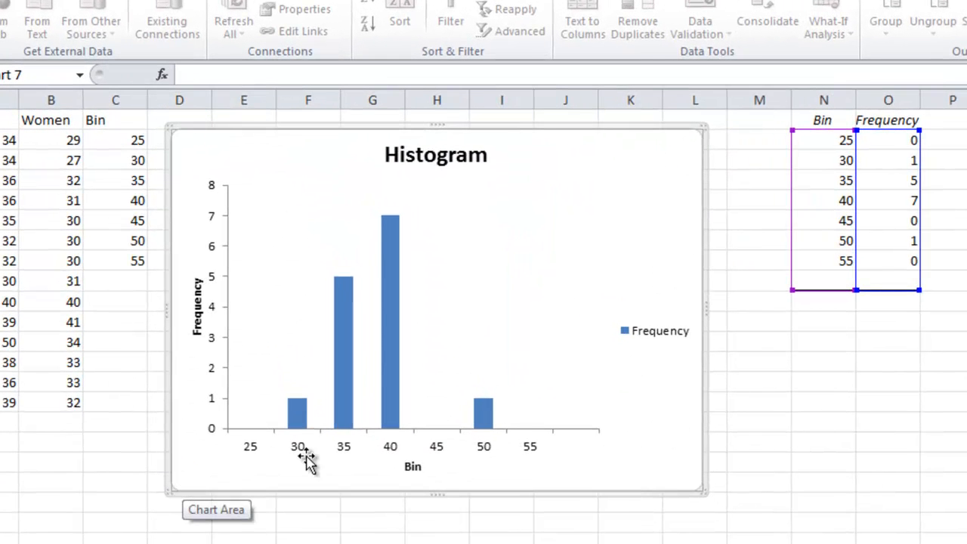
right_click(654, 340)
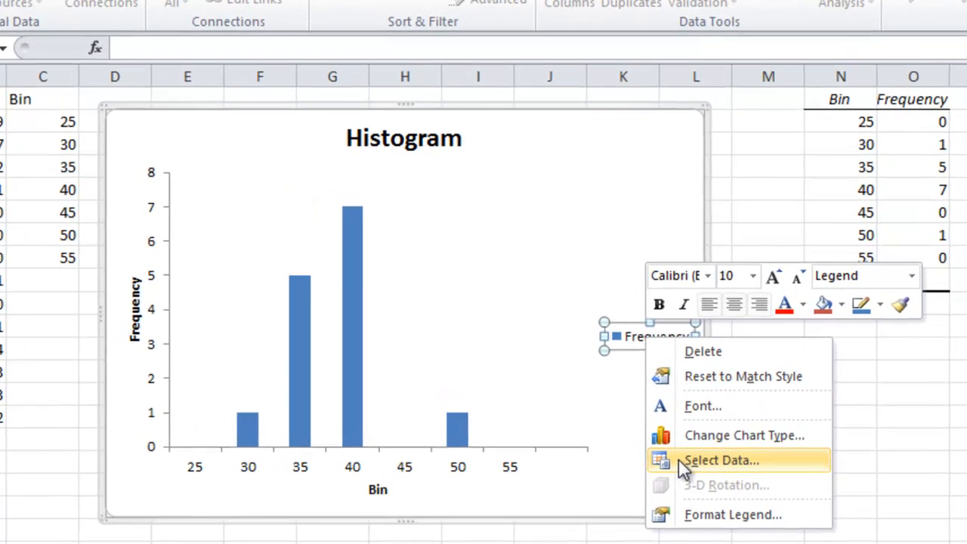
click(683, 443)
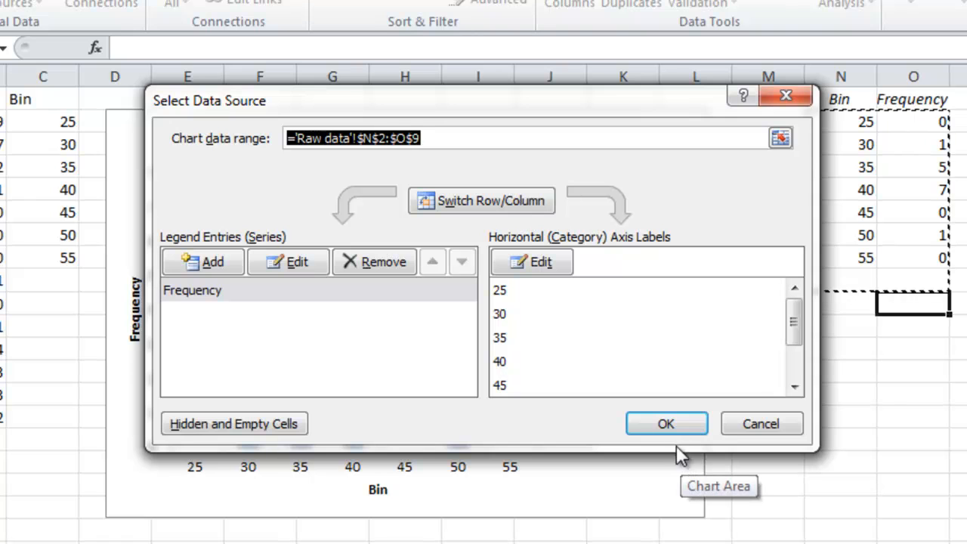
click(300, 265)
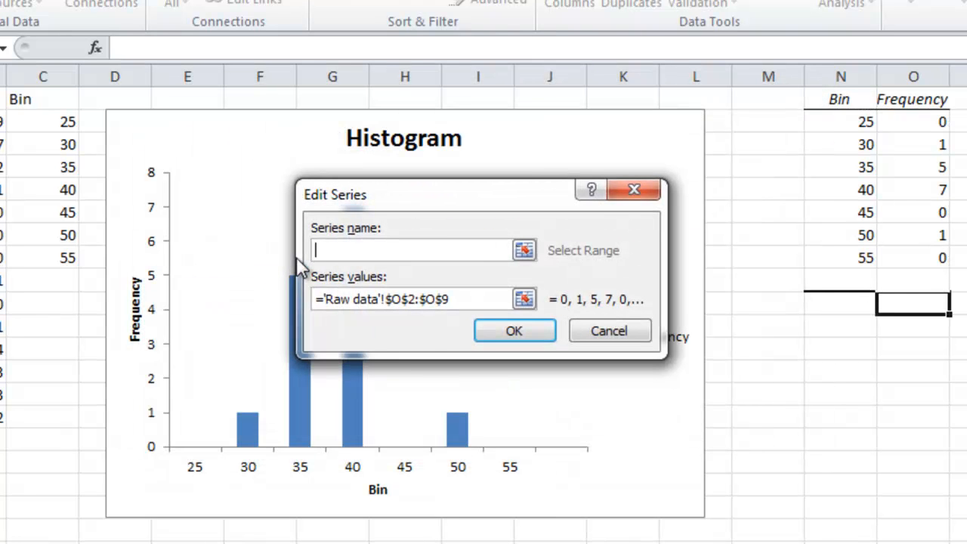
text(Men)
click(531, 329)
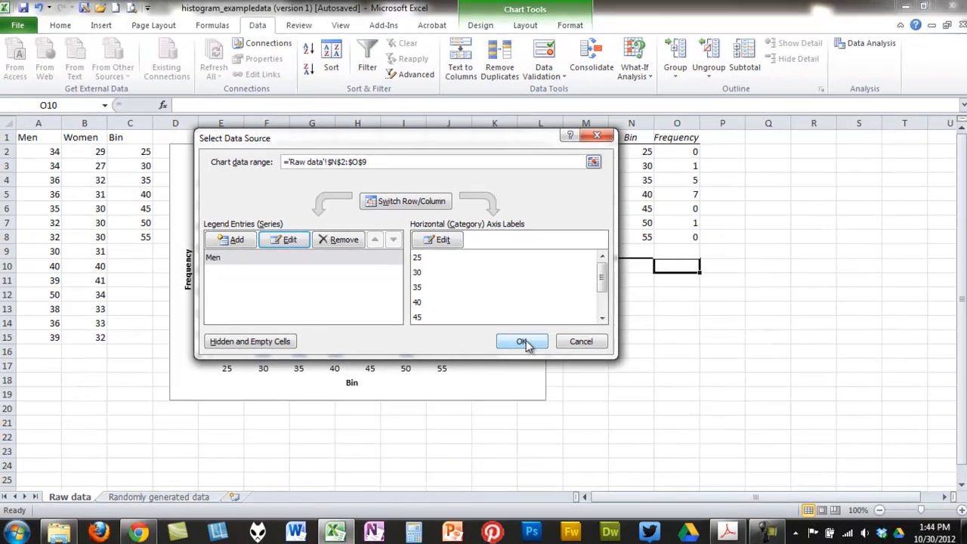
click(665, 423)
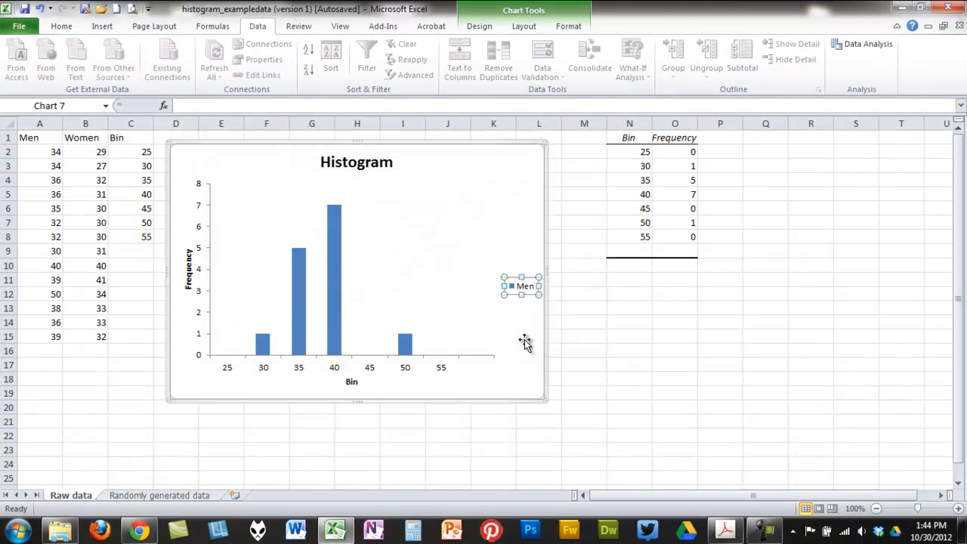
click(576, 347)
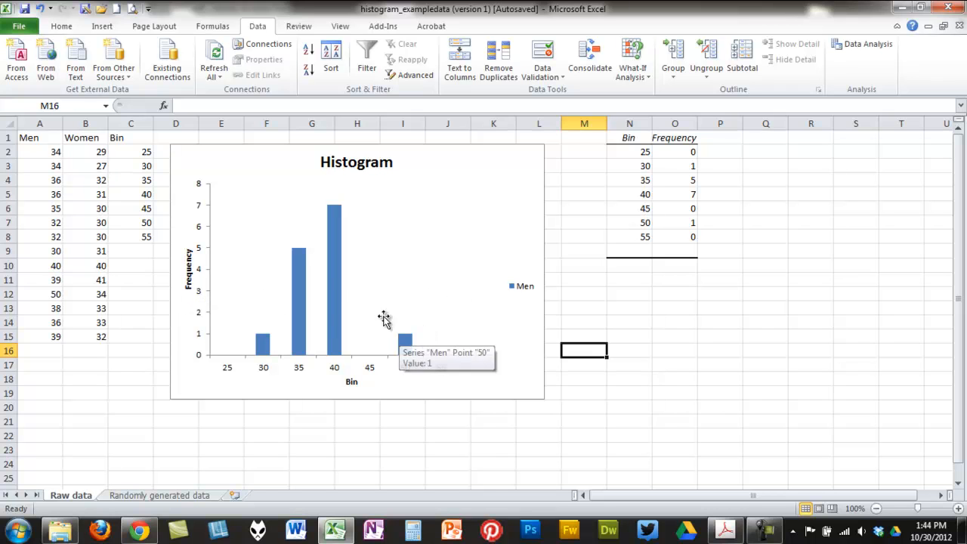
Set the gap width of the Men data series to 0% in the histogram chart
click(335, 272)
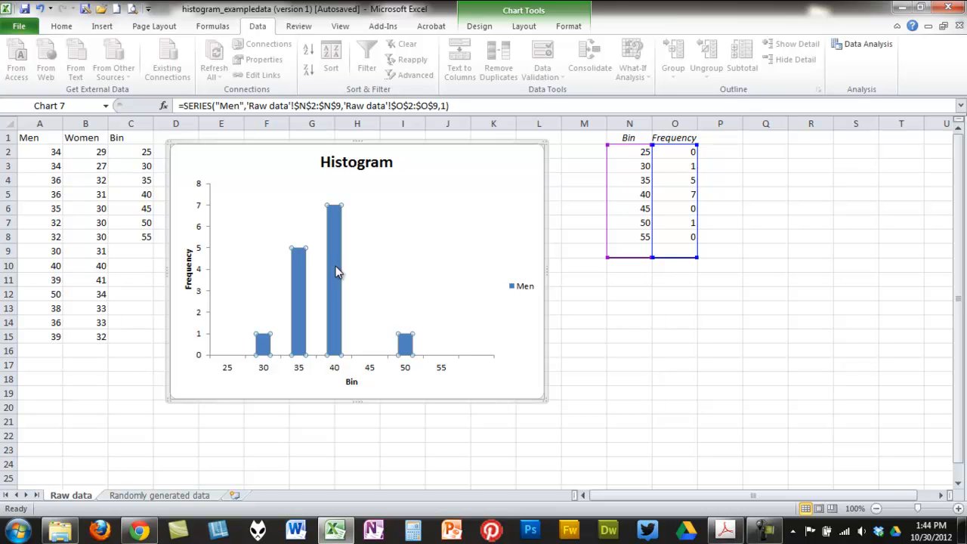
right_click(337, 272)
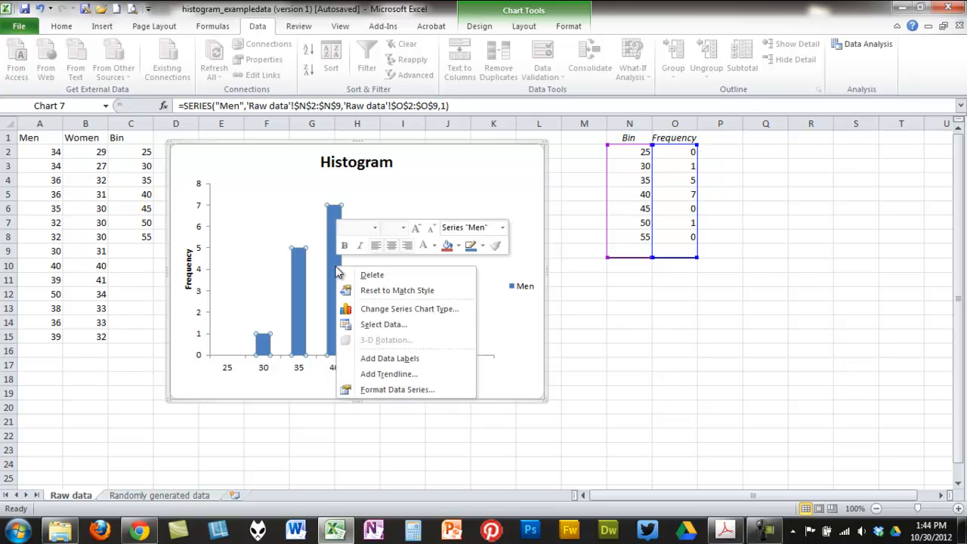
click(392, 389)
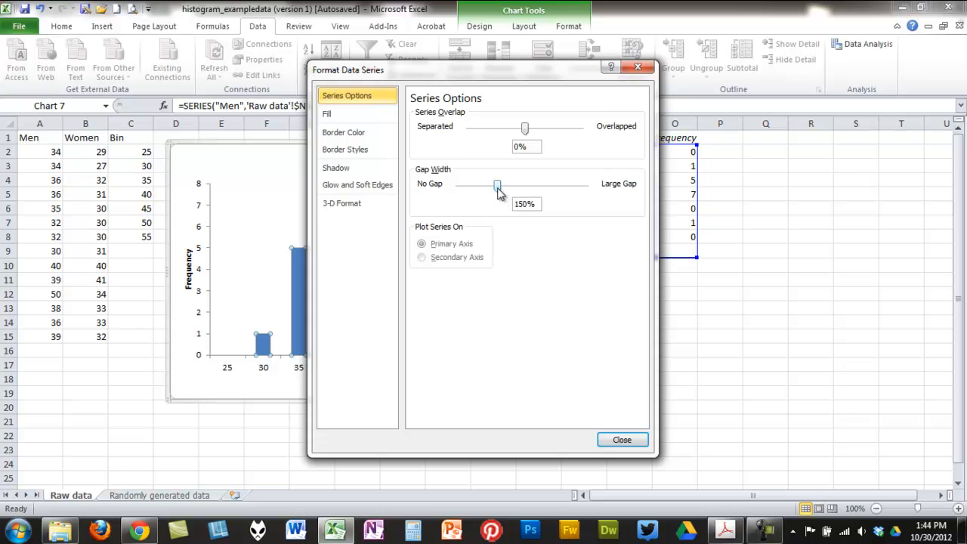
drag(498, 191, 458, 192)
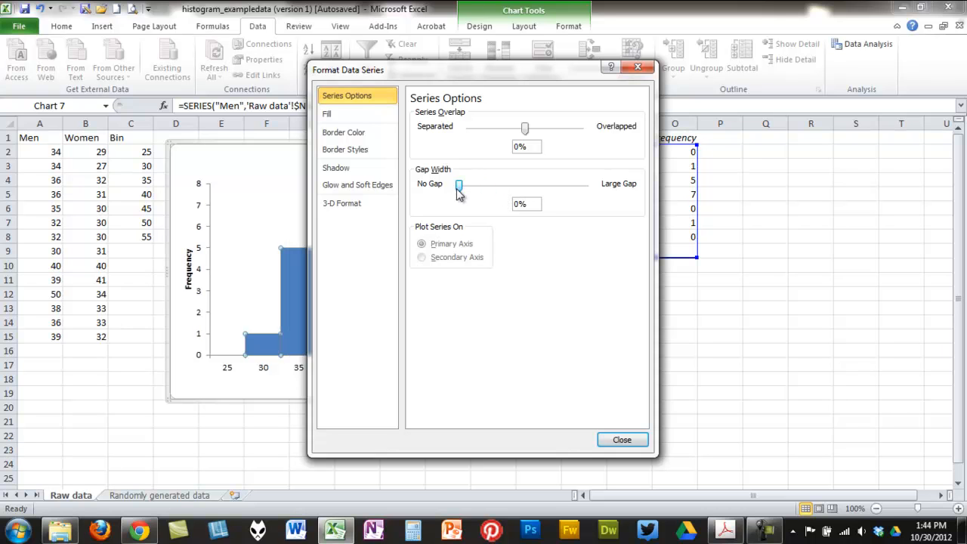
click(618, 440)
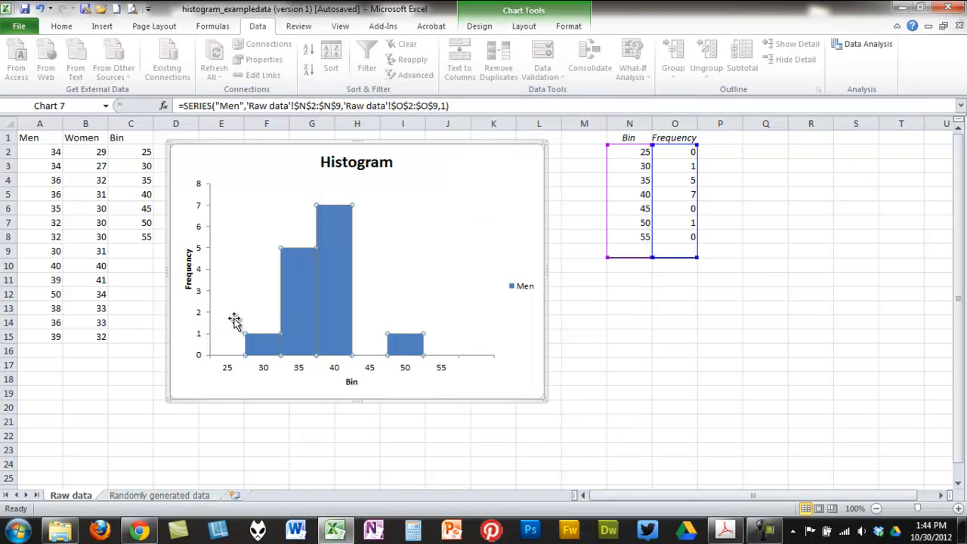
click(240, 433)
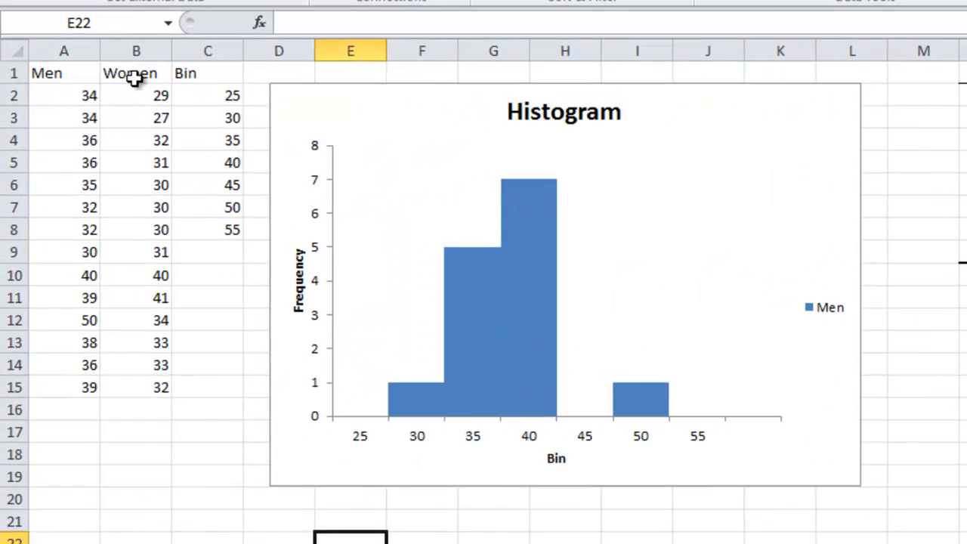
drag(84, 142, 86, 214)
drag(137, 192, 134, 386)
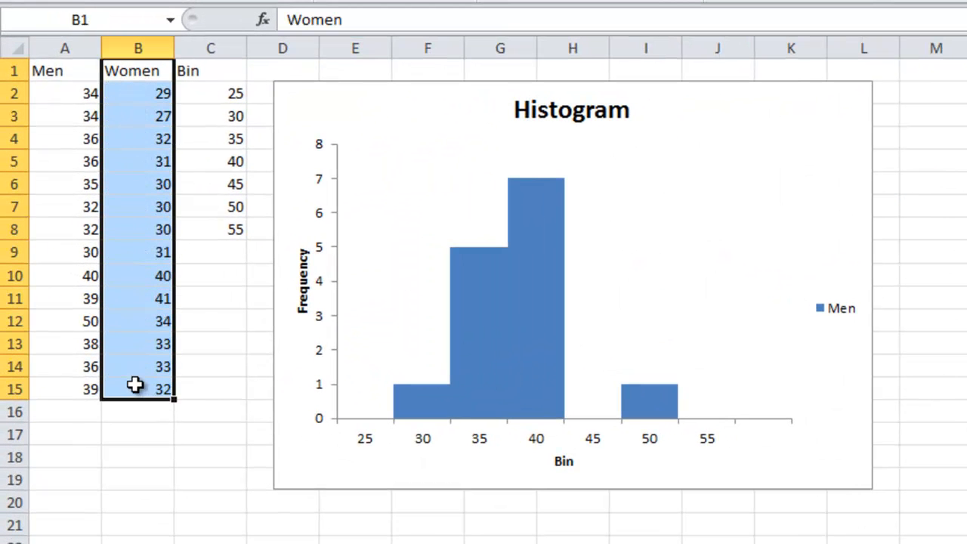
click(133, 412)
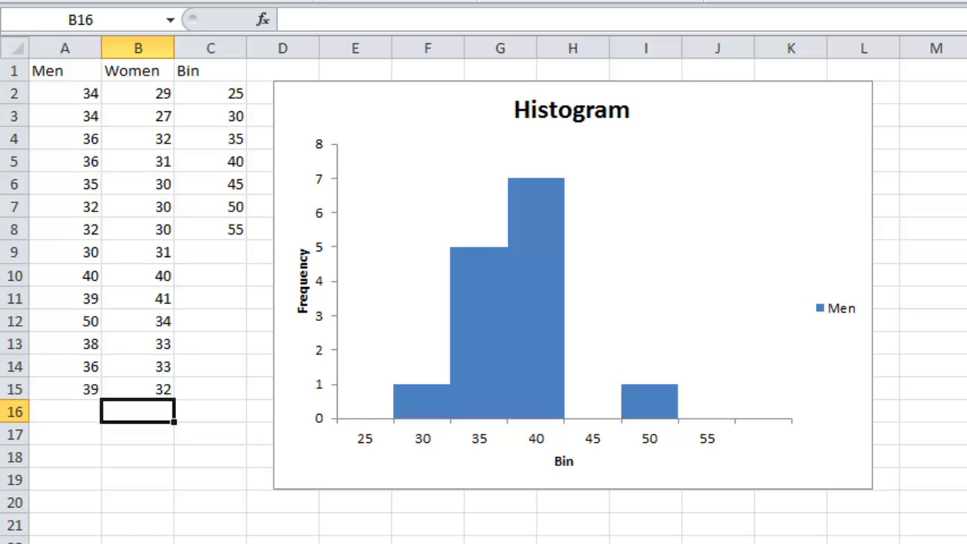
click(966, 502)
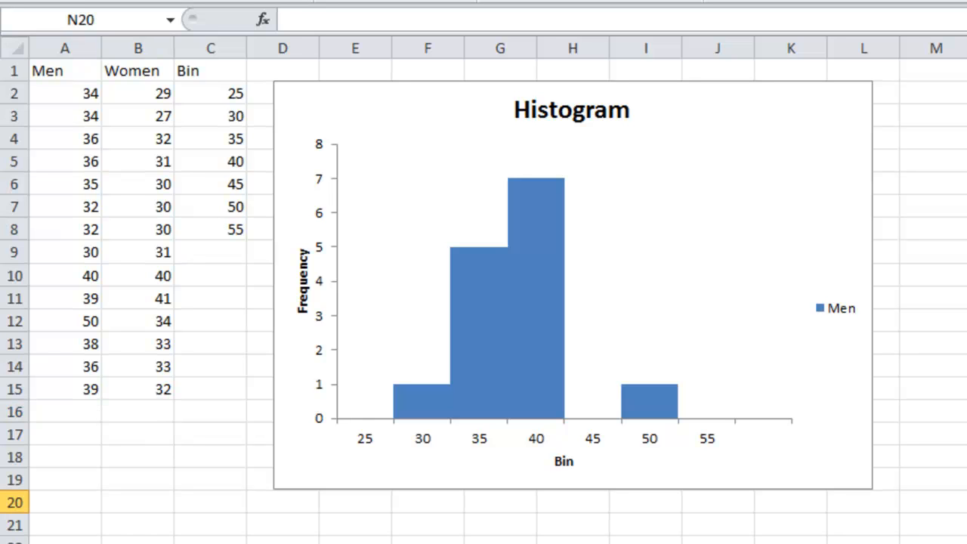